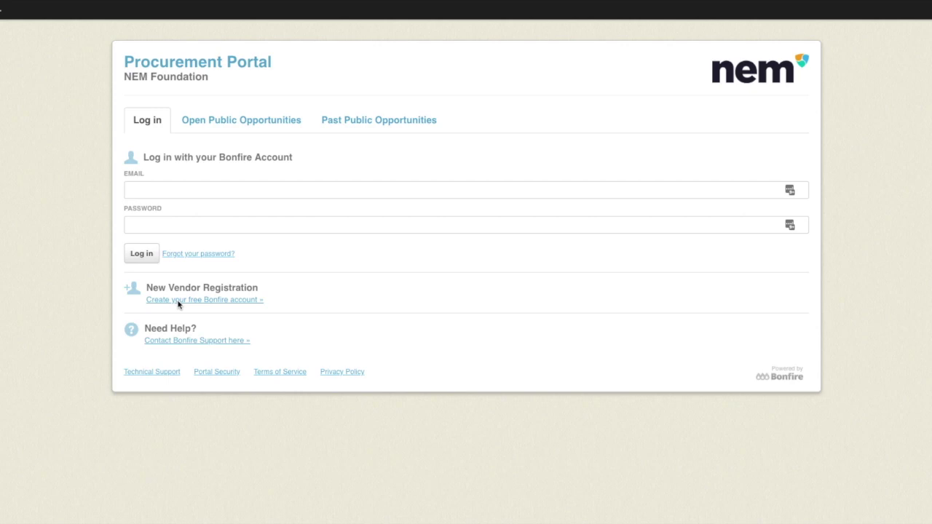
- Follow the 'Create your free Bonfire account' link to start a new vendor registration
click(179, 300)
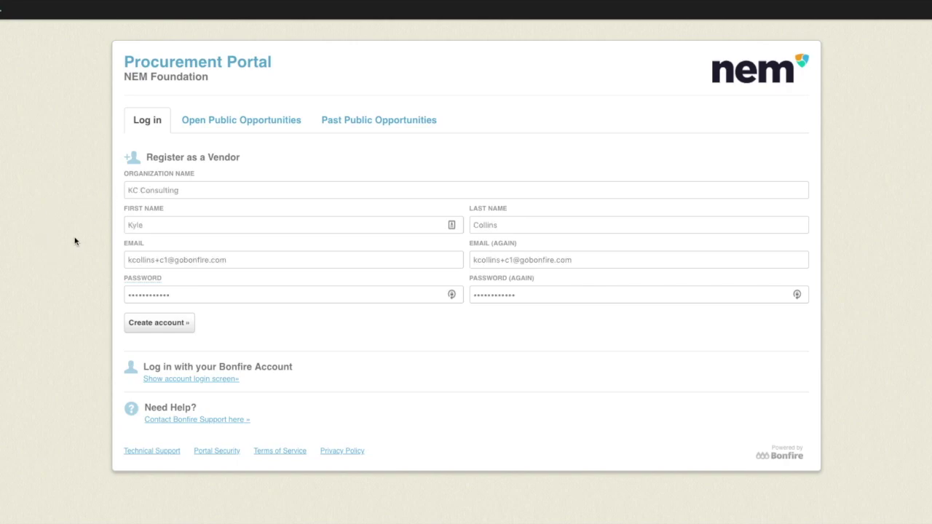
- Submit the KC Consulting vendor account details to create the account
click(154, 324)
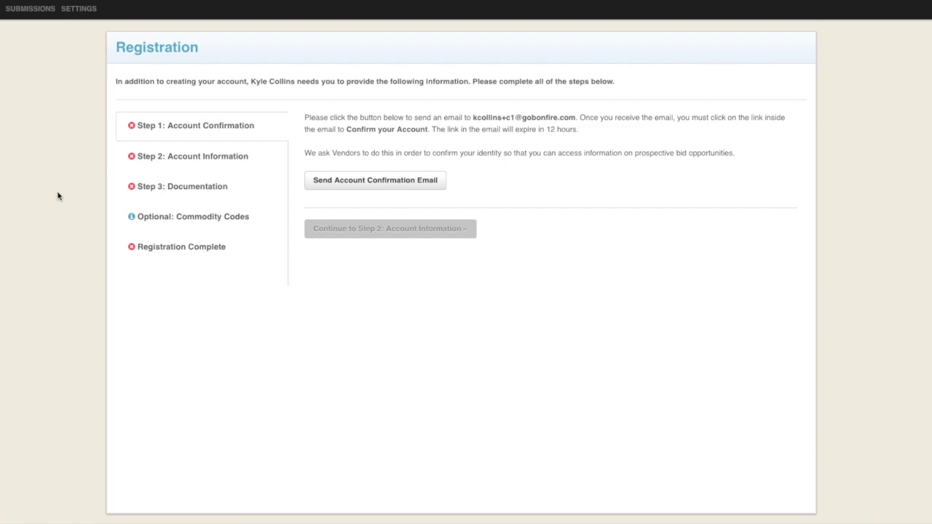
- Send the confirmation e-mail, accept the Privacy Policy and Terms of Service, and continue to Step 2
click(377, 190)
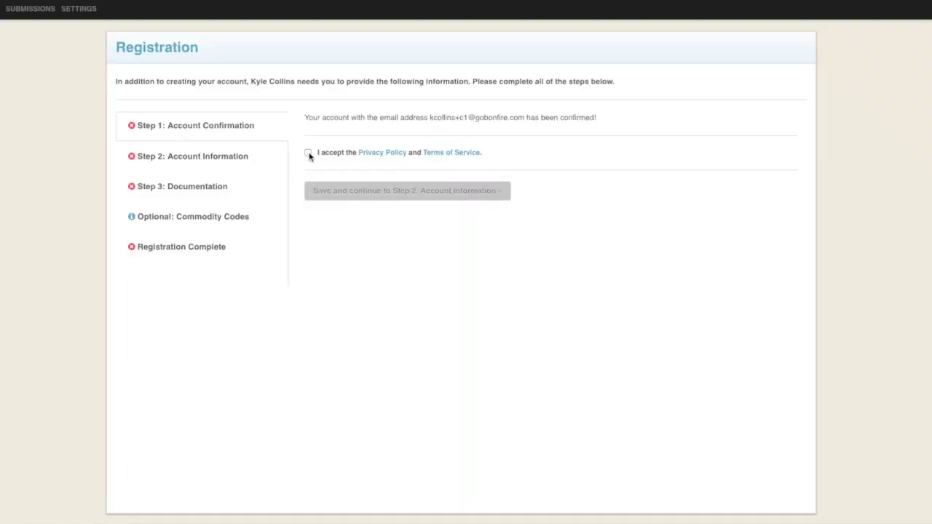
click(308, 153)
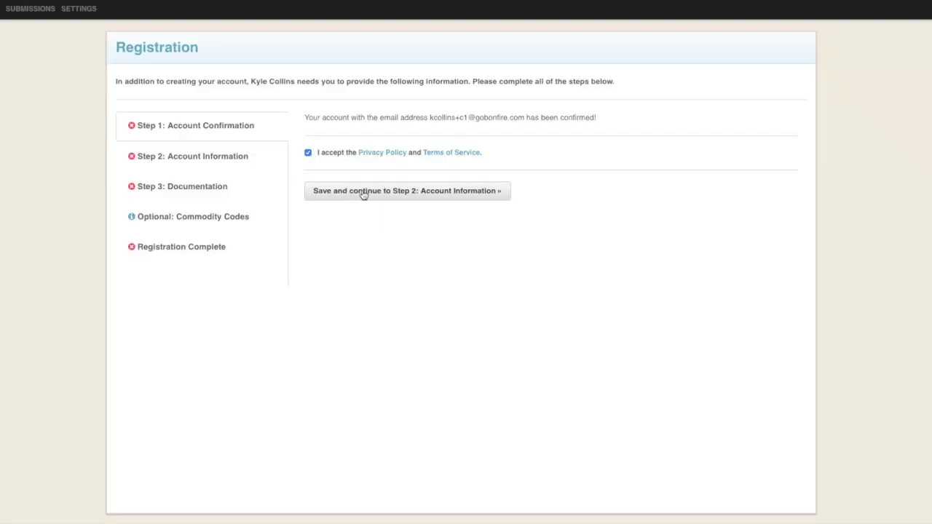
click(364, 193)
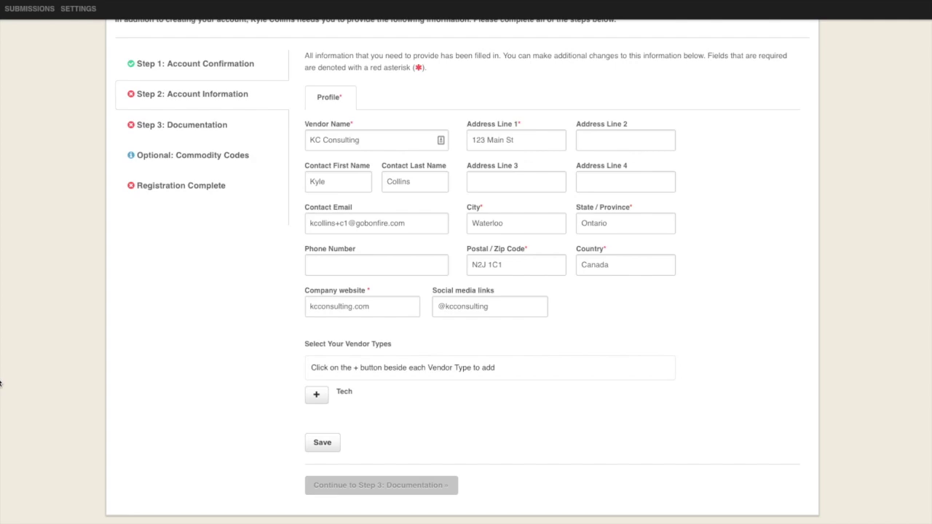
- Add Tech as the vendor type on the completed company profile
click(316, 397)
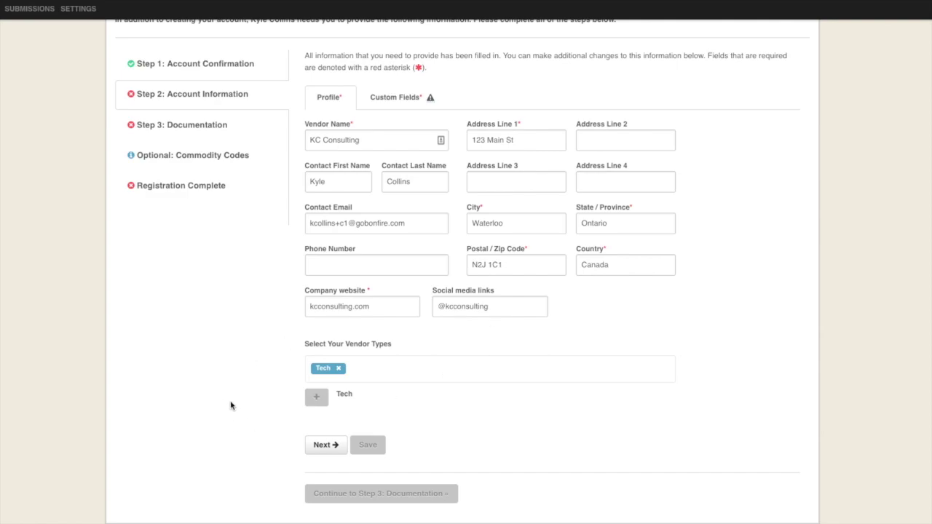
- Answer Yes to Tech's NEM Foundation partnership custom field and save it
click(394, 103)
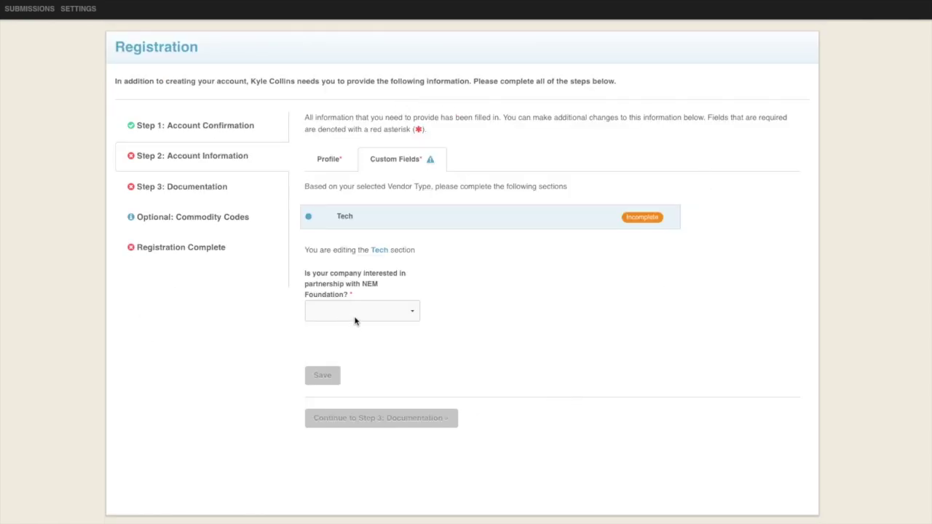
click(404, 310)
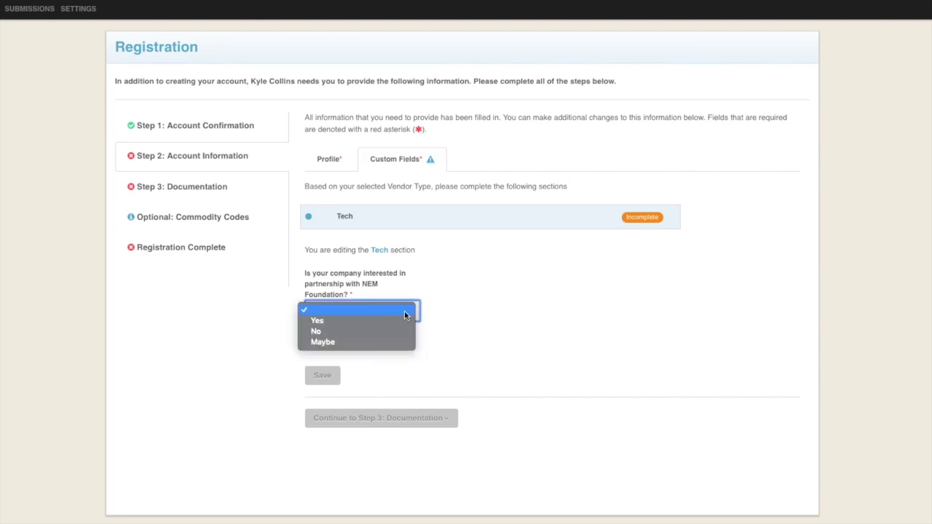
click(404, 319)
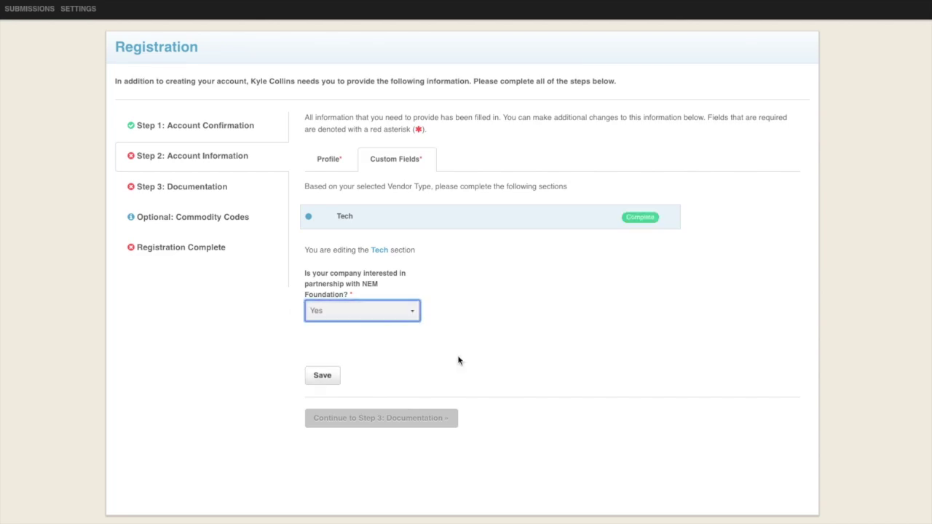
click(324, 381)
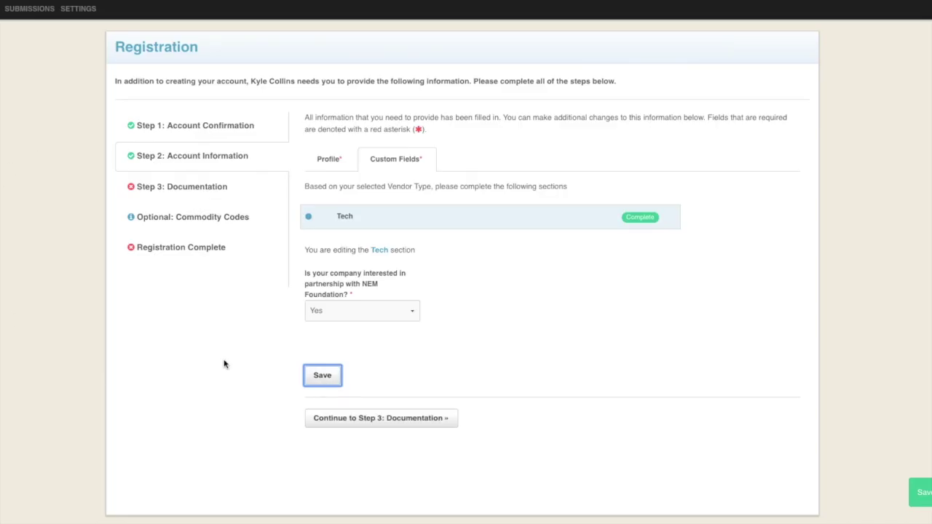
- Go through Step 3 Documentation to Registration Complete and continue into the portal
click(356, 425)
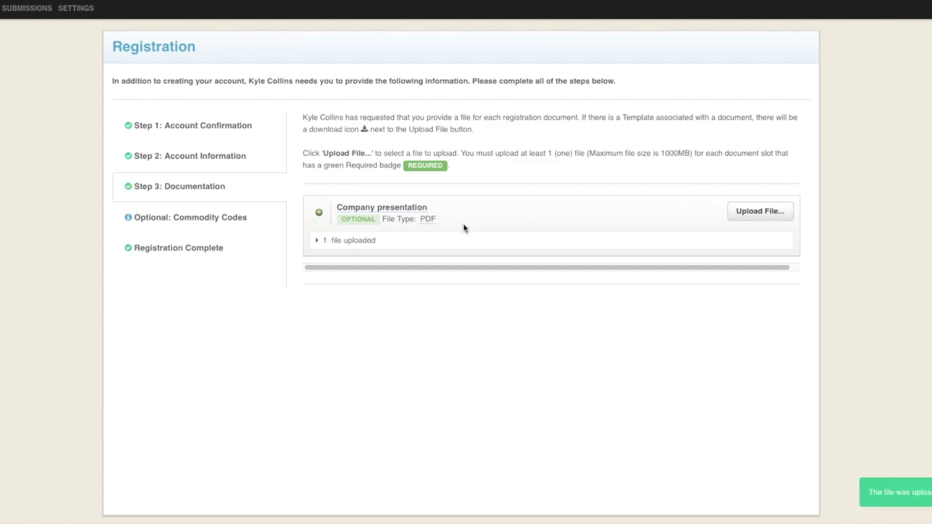
click(177, 251)
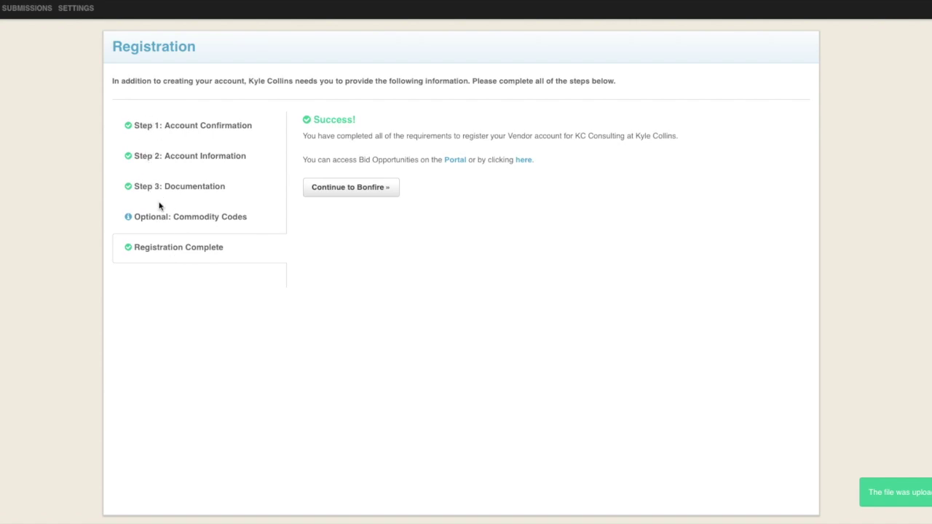
click(348, 190)
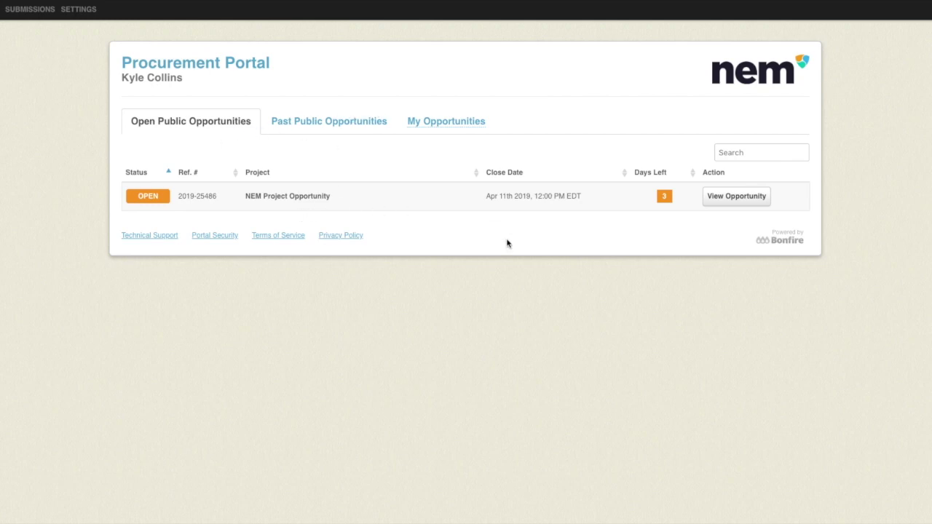
- View the NEM Project Opportunity's details from the portal listing
click(732, 201)
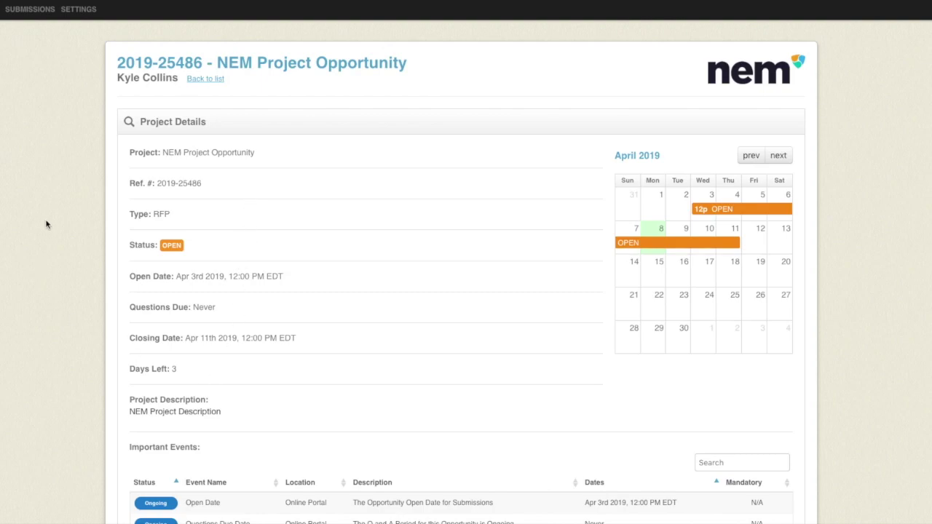
scroll(73, 211, down, 5)
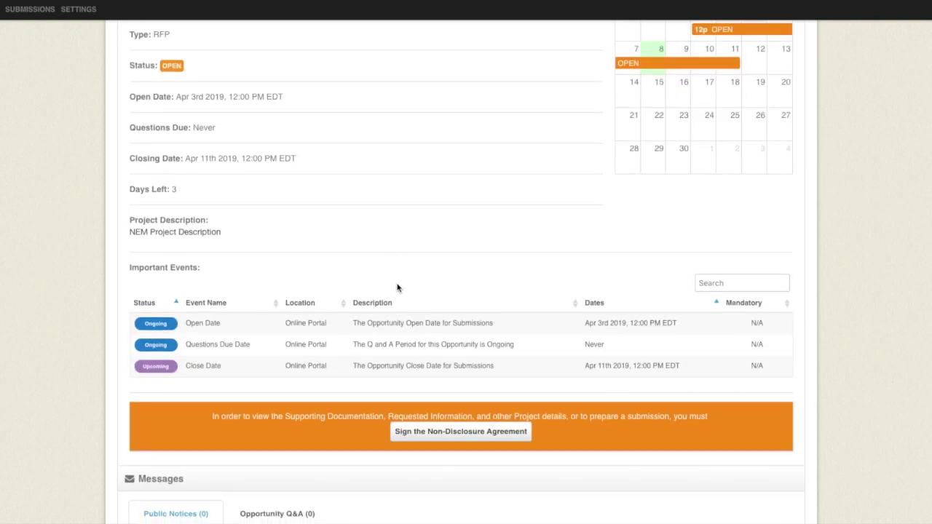
drag(183, 346, 263, 348)
click(61, 220)
scroll(60, 207, down, 6)
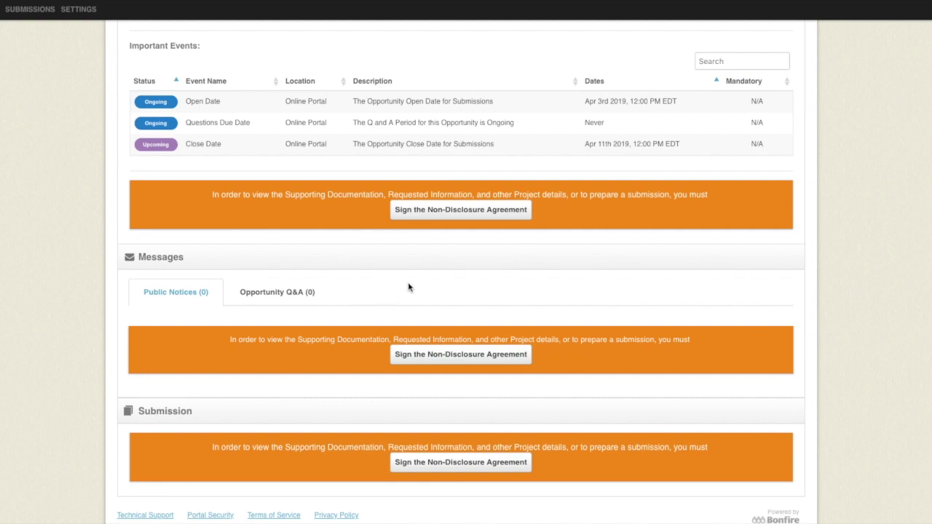
- Agree to the NDA terms, enter the signer's full name, and sign and submit it
click(472, 213)
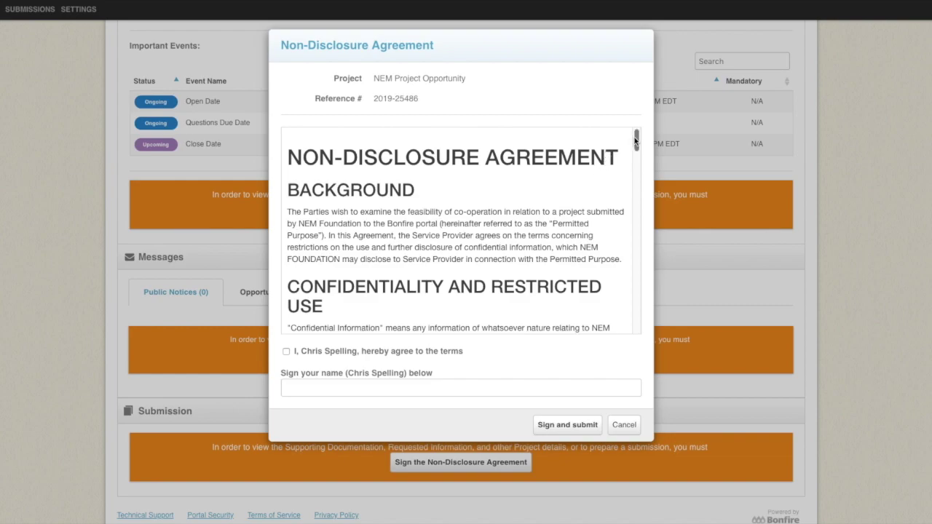
drag(636, 140, 636, 315)
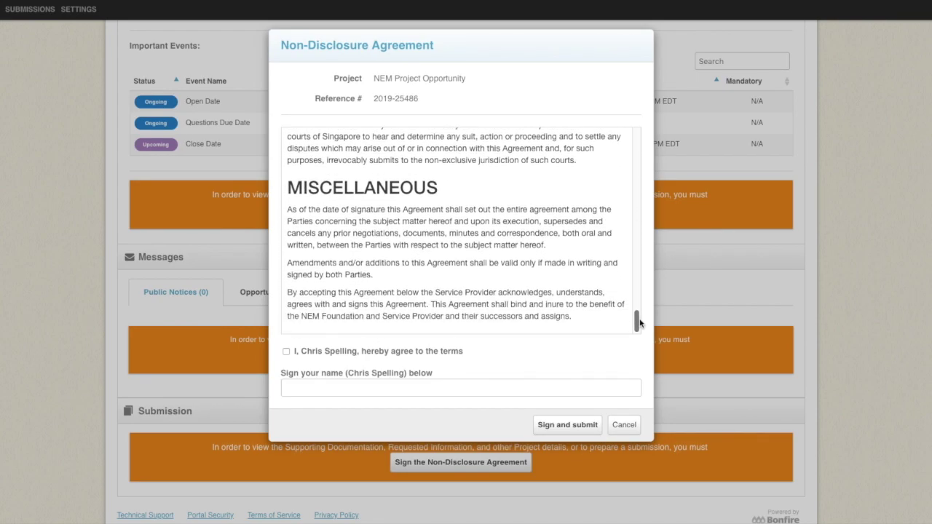
click(286, 352)
click(327, 388)
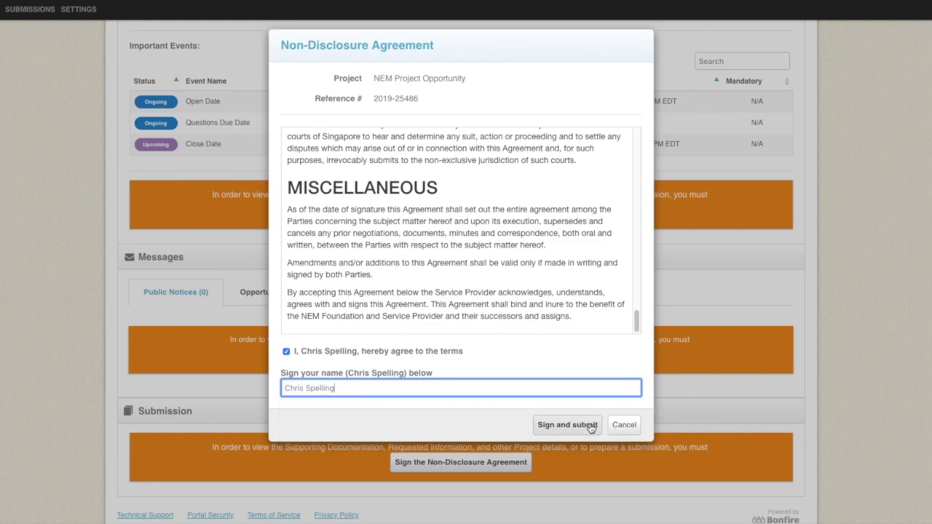
click(582, 424)
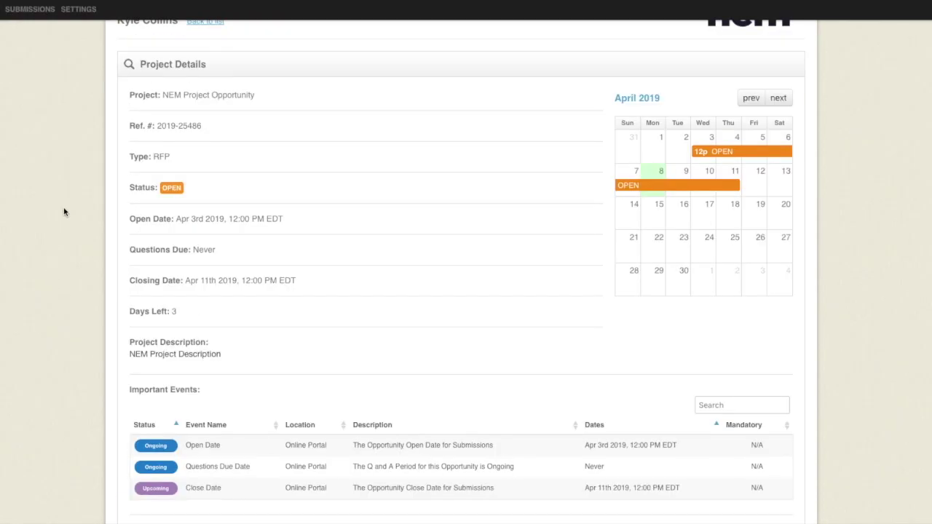
scroll(87, 268, down, 3)
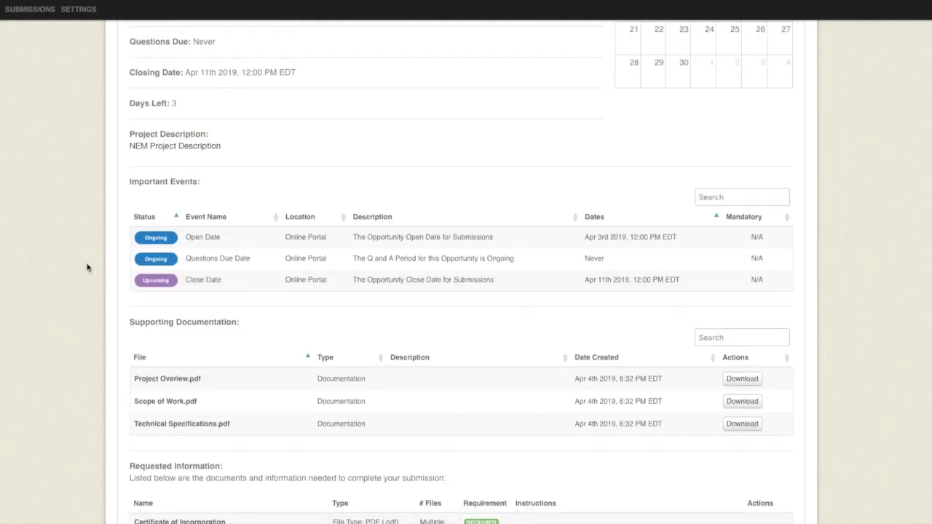
scroll(159, 278, down, 2)
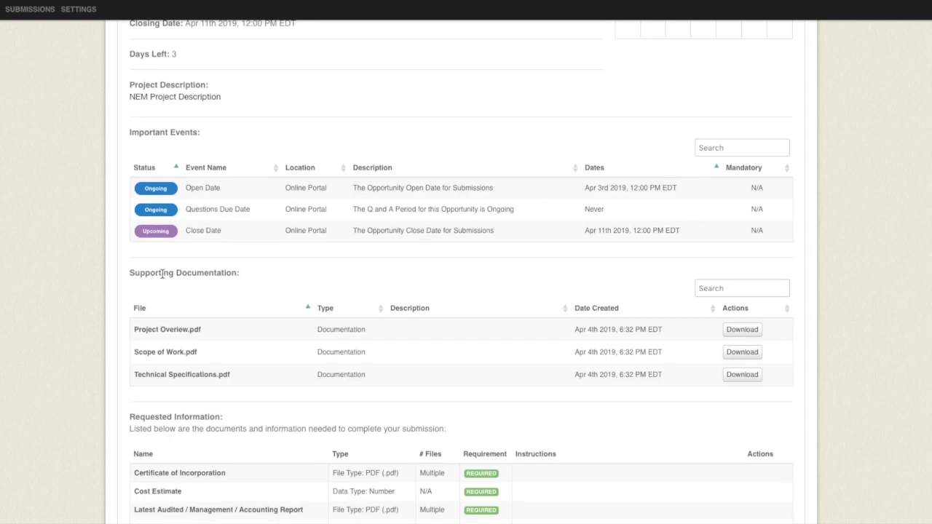
scroll(211, 269, down, 2)
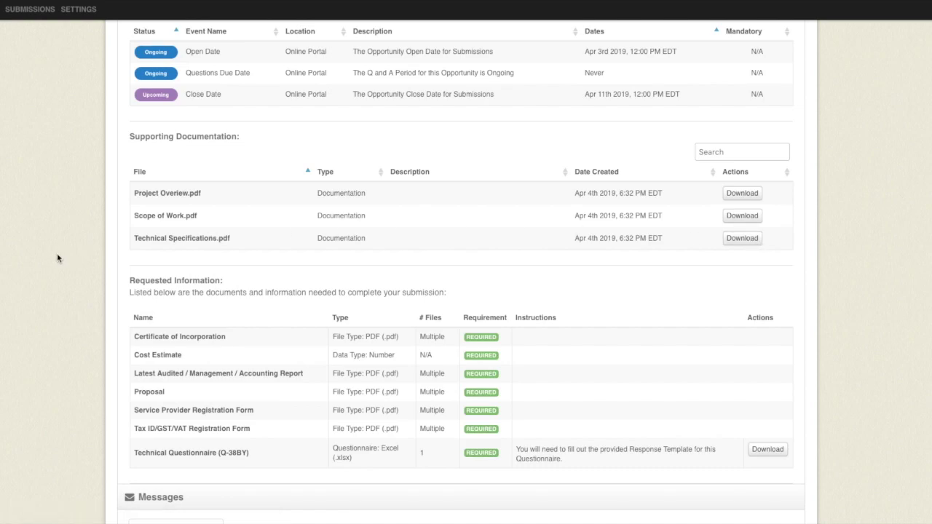
scroll(58, 256, down, 3)
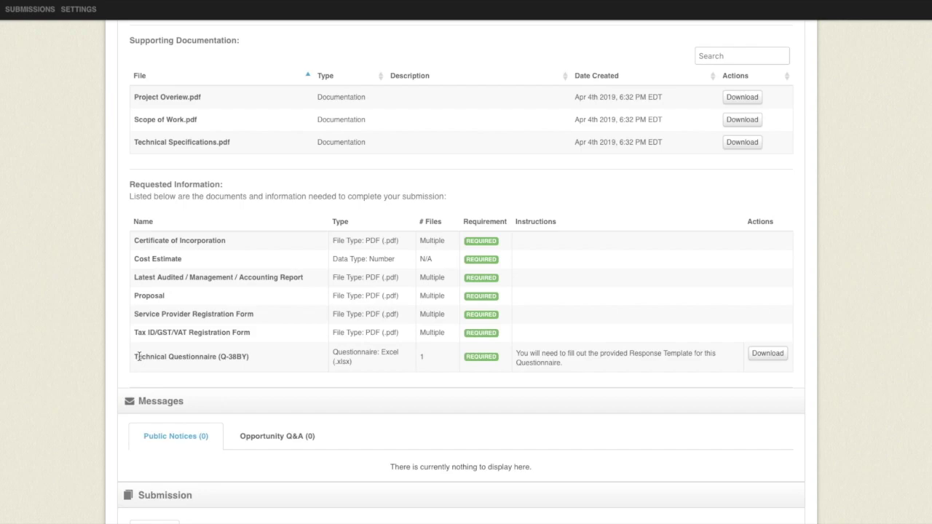
drag(137, 356, 212, 356)
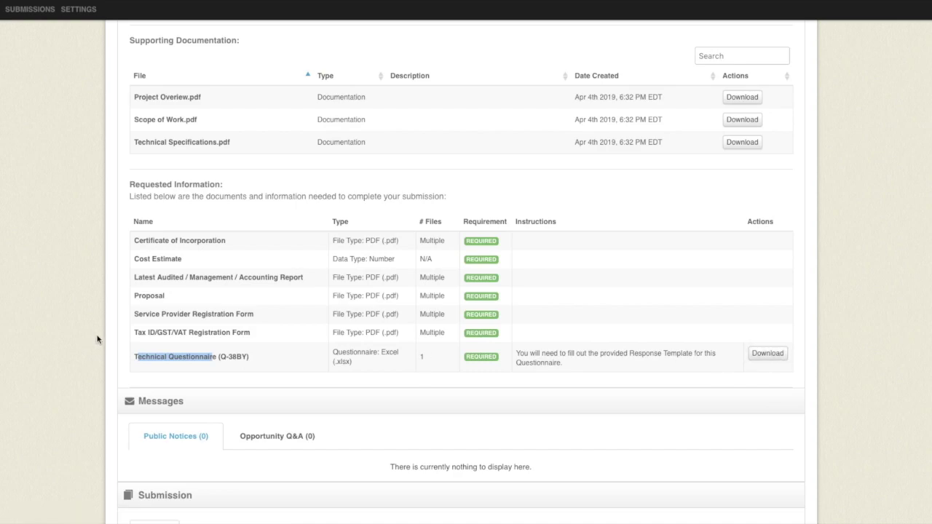
scroll(91, 336, down, 3)
scroll(80, 331, down, 1)
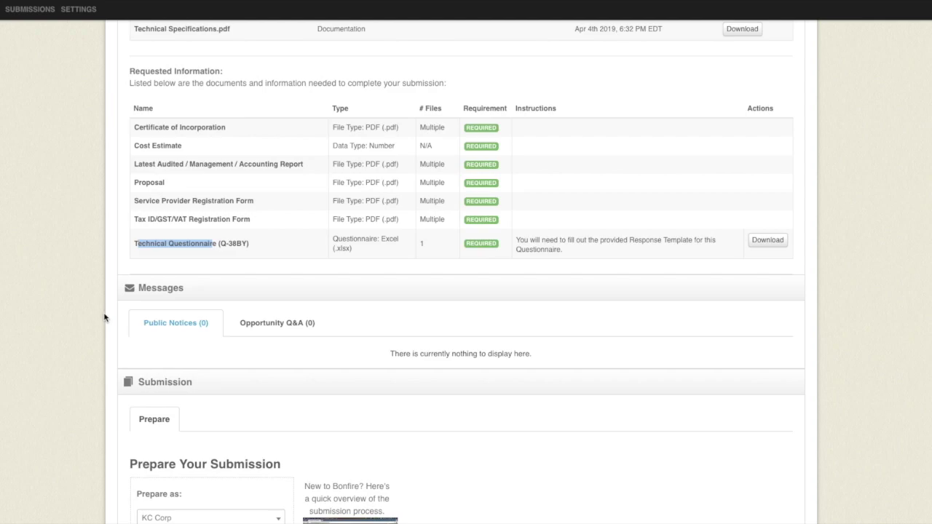
- Start a new Opportunity Q&A question from the Q&A tab, leaving Subject and Message empty
click(283, 327)
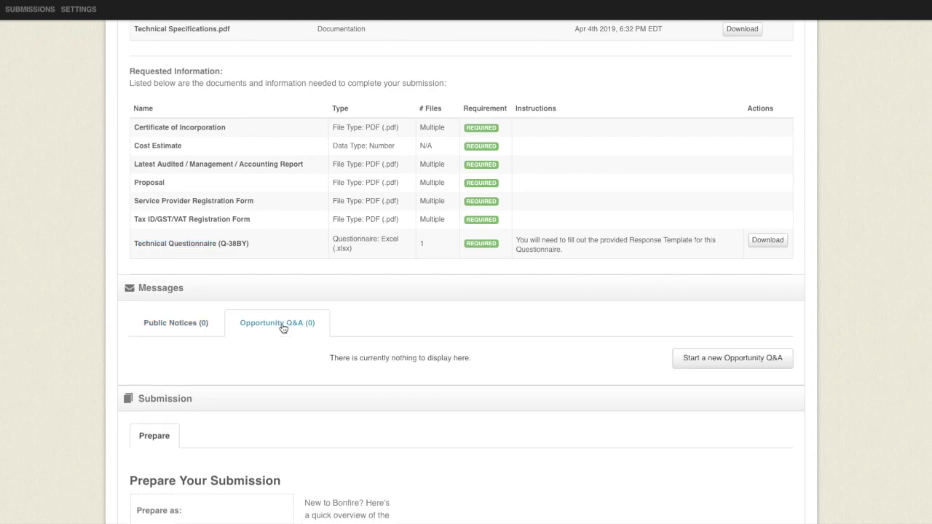
click(725, 360)
scroll(505, 315, down, 1)
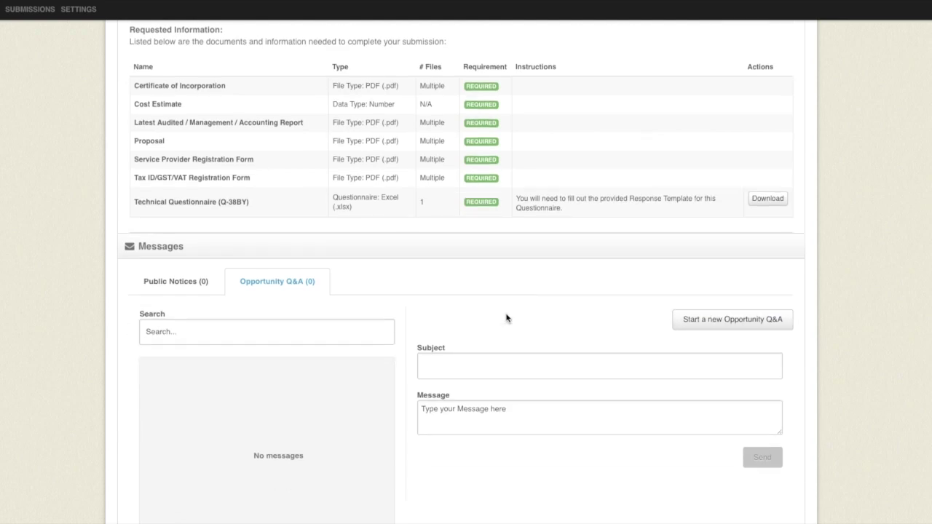
scroll(505, 317, down, 1)
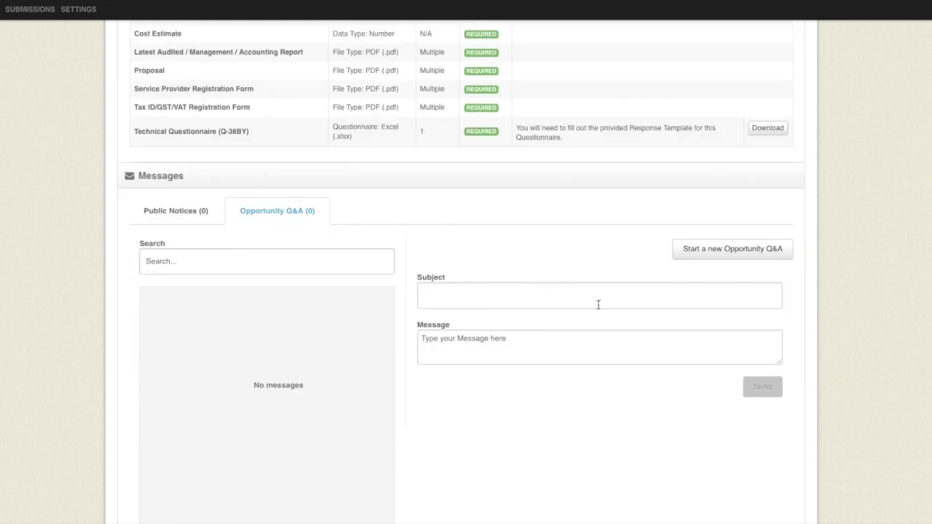
click(506, 339)
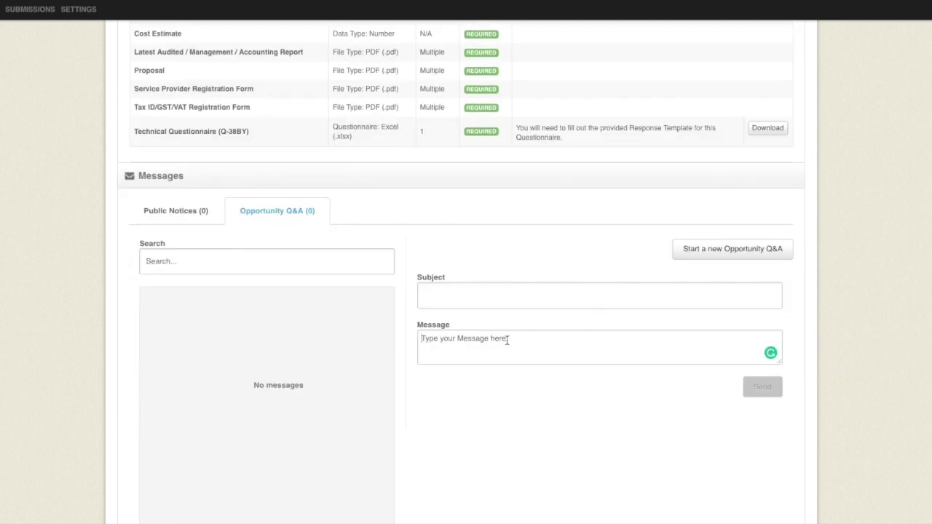
click(757, 396)
scroll(50, 339, down, 5)
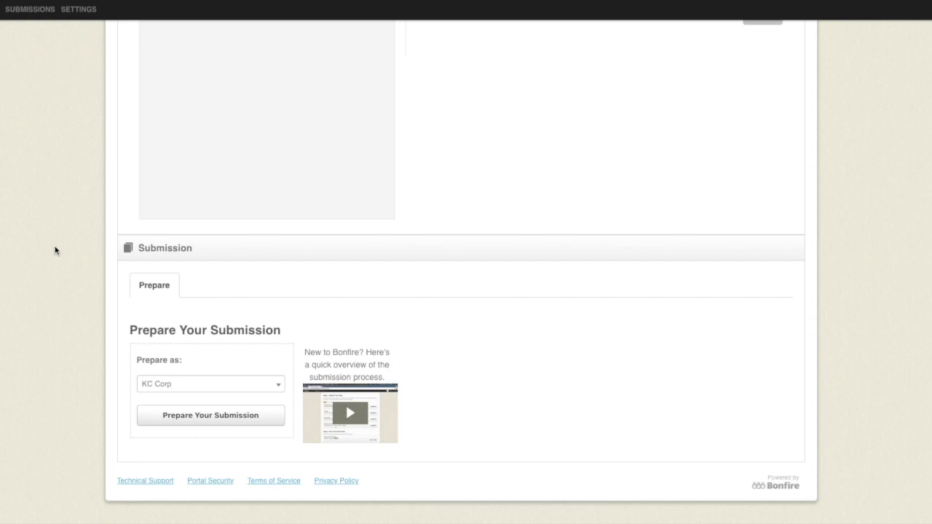
- Begin KC Corp's submission, noting Proposal must be PDF and Cost Estimate a number
click(220, 423)
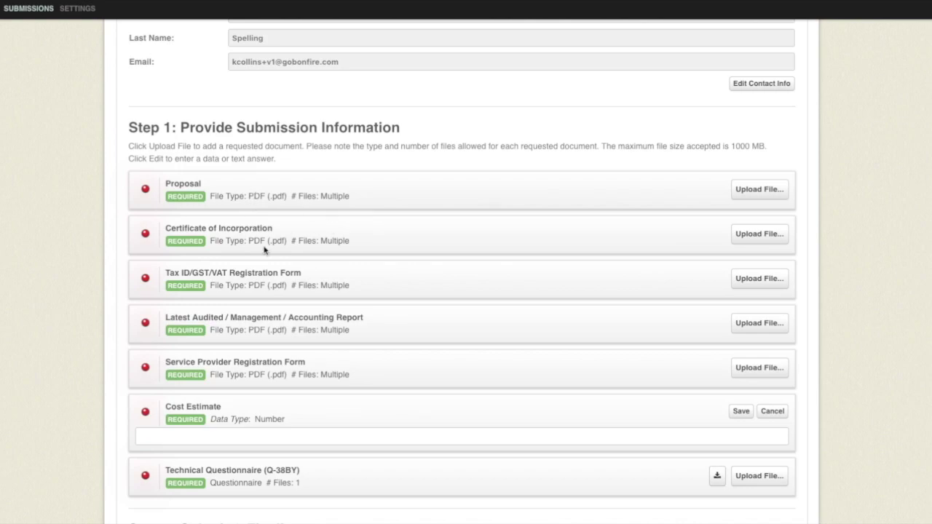
drag(245, 194, 323, 192)
drag(285, 419, 261, 422)
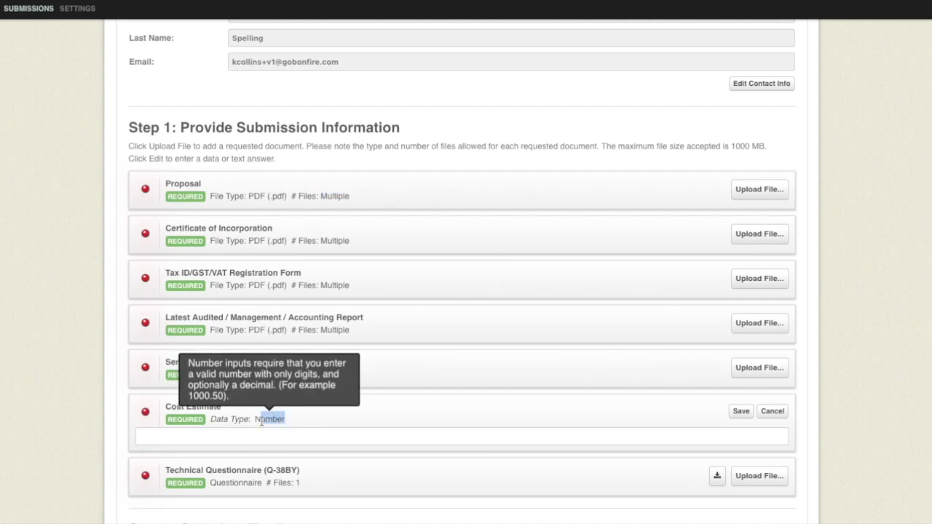
click(208, 436)
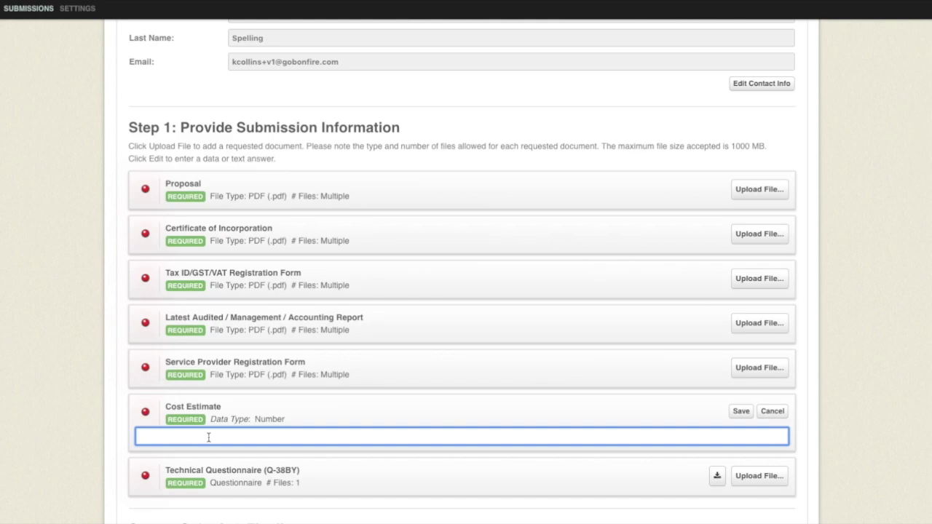
- Tick the 'I understand' acknowledgement at the bottom of the page and submit and finalize the submission
scroll(211, 437, down, 1)
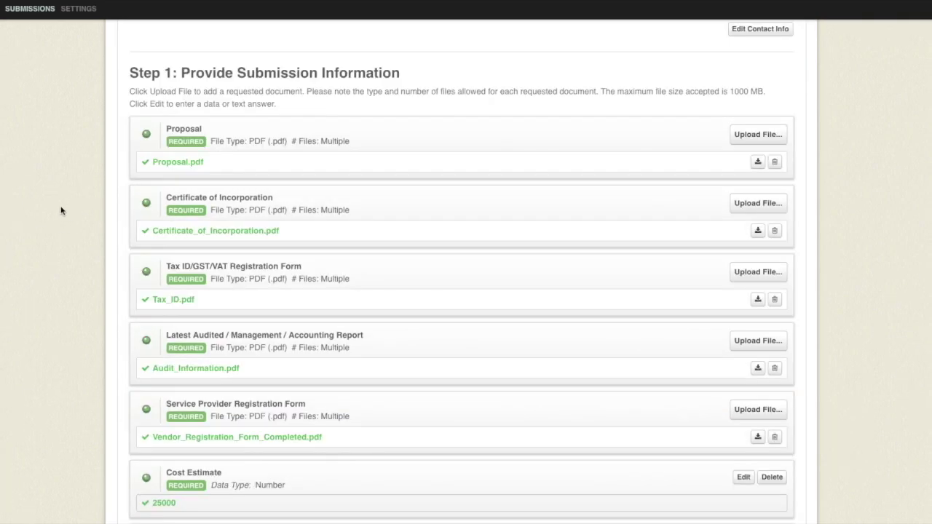
scroll(71, 258, down, 1)
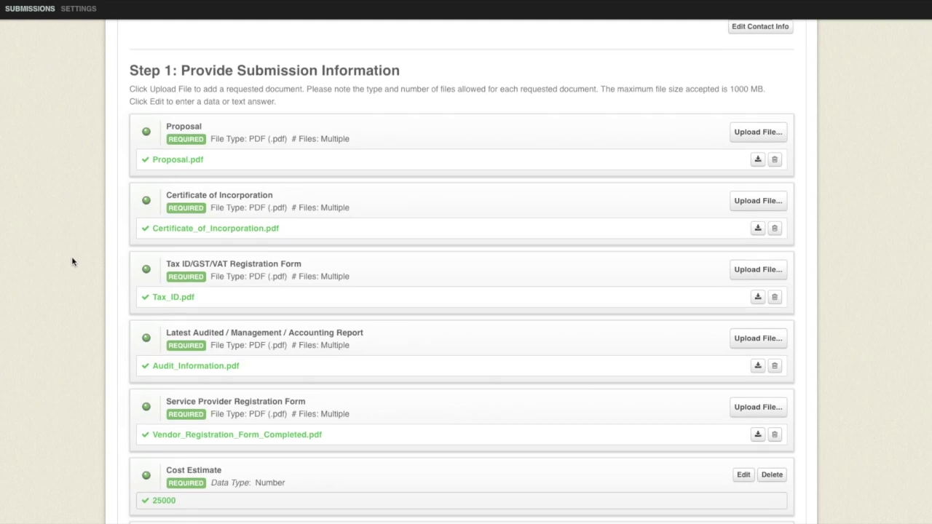
scroll(71, 260, down, 4)
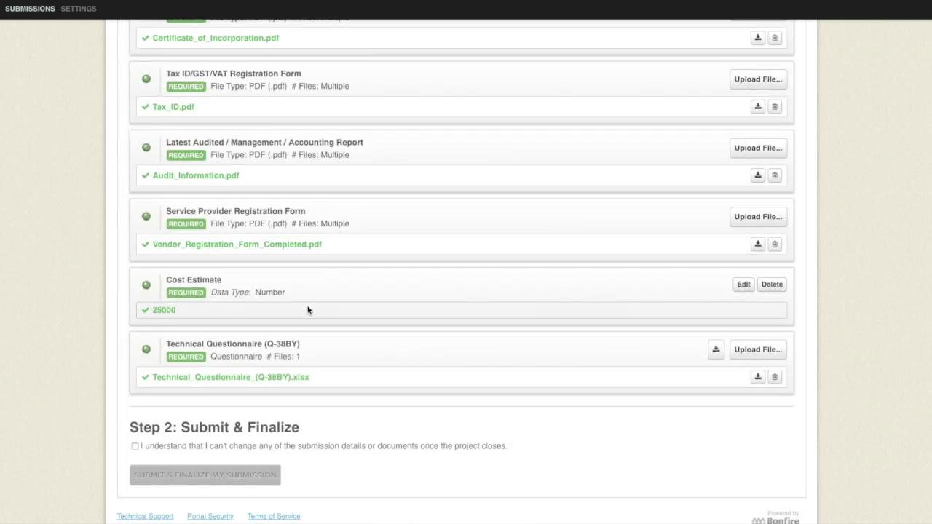
click(135, 447)
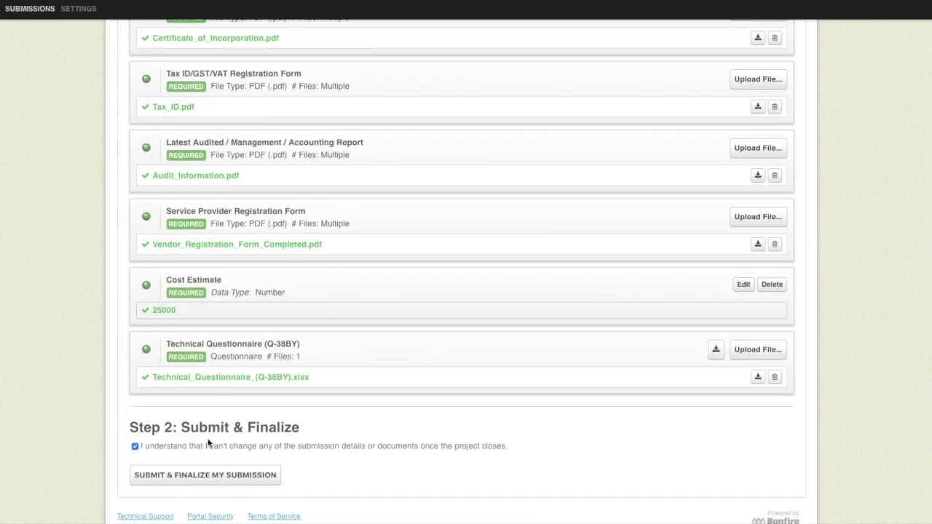
click(166, 478)
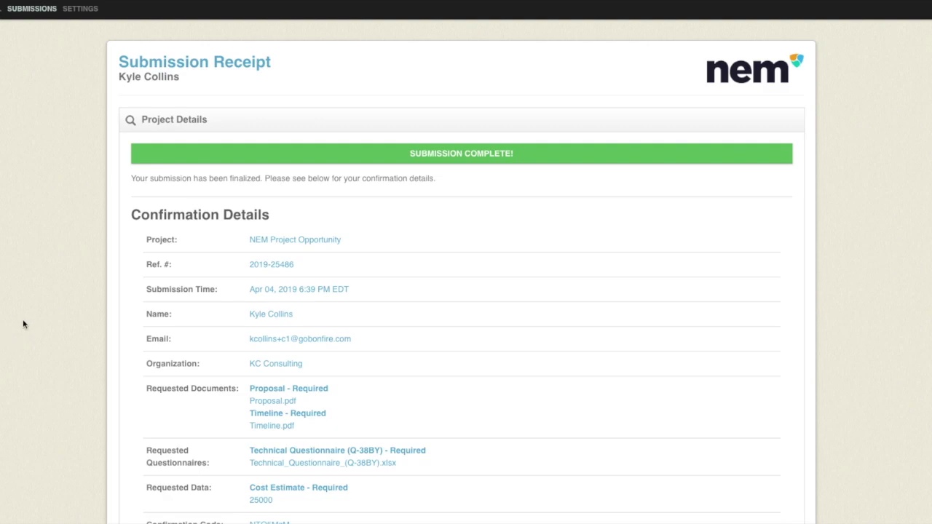
- Scroll down the Submission Receipt to the confirmation e-mail note and the un-submit option
scroll(24, 321, down, 2)
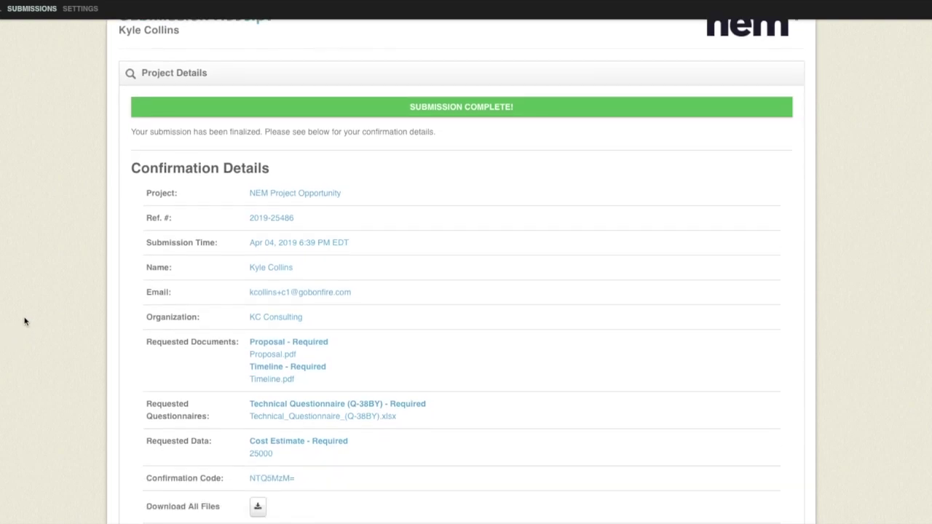
scroll(24, 321, down, 5)
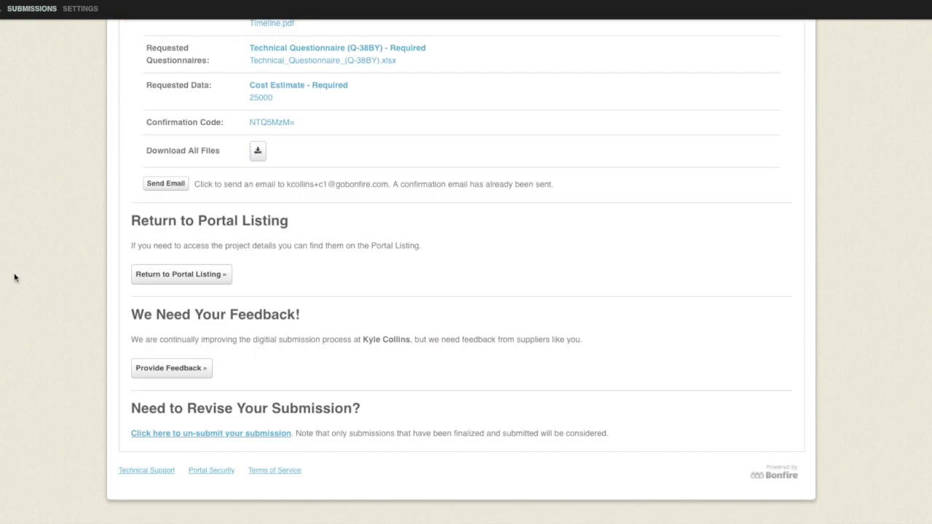